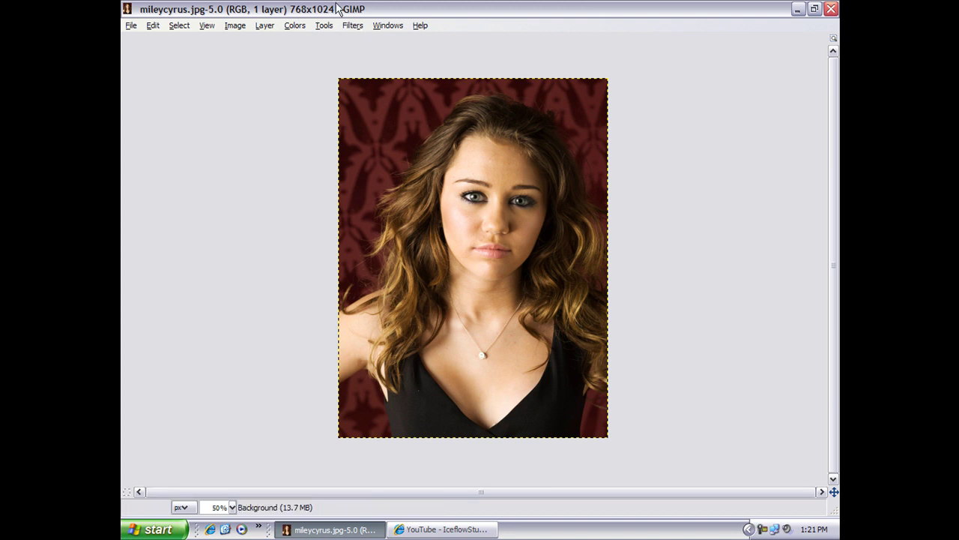
# Bring up the toolbox and activate the Heal tool
pyautogui.click(323, 25)
pyautogui.click(683, 371)
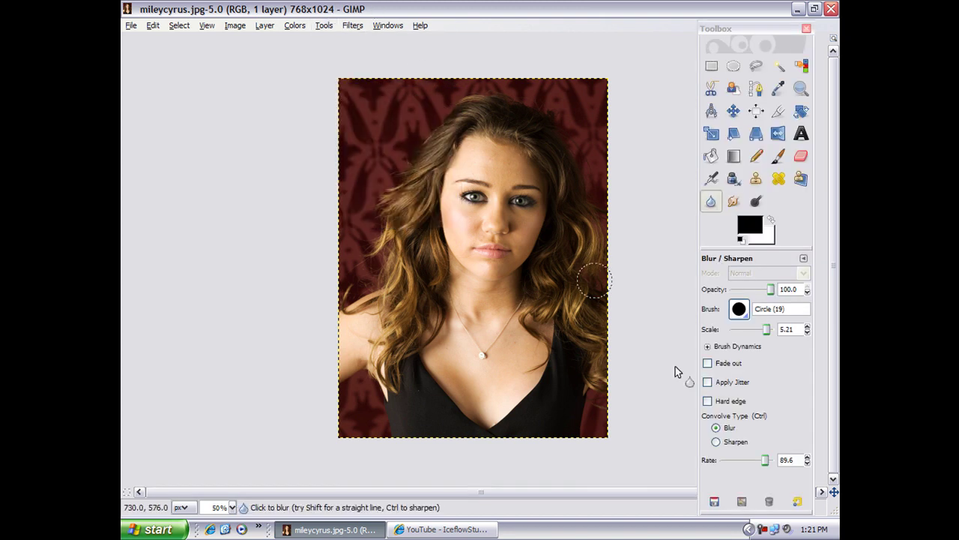
pyautogui.click(778, 179)
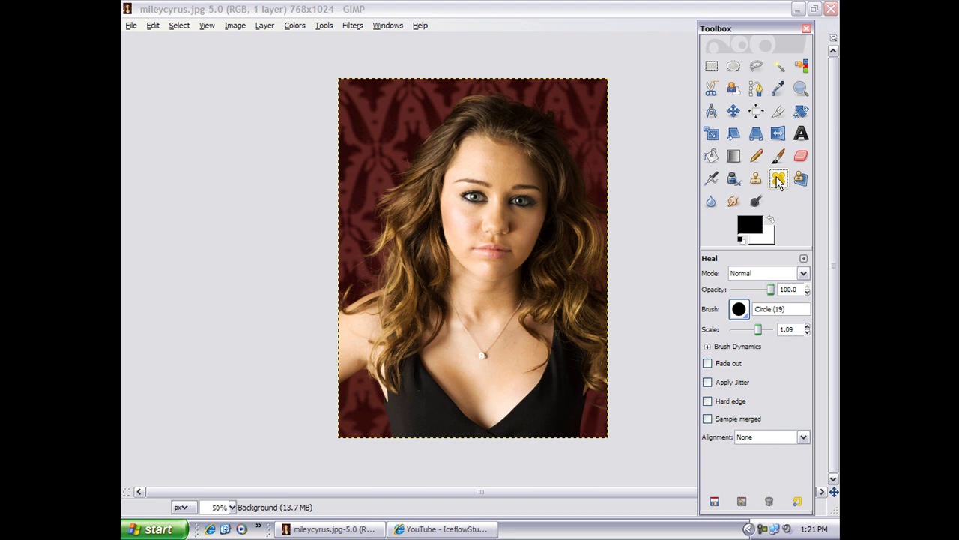
# Set the Heal brush scale to 0.57 and heal the small spot just above the brighter-side eyebrow using adjacent clear skin
pyautogui.click(232, 508)
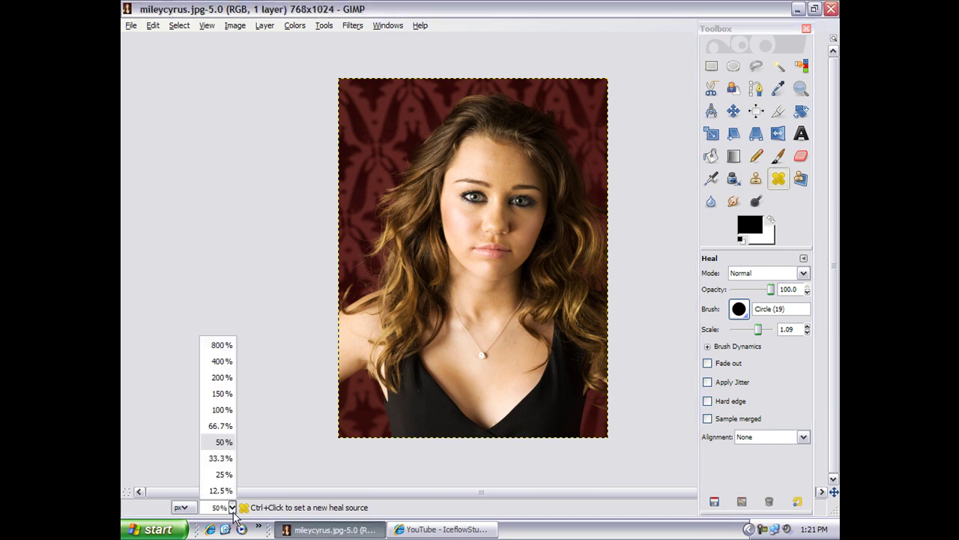
pyautogui.click(223, 393)
pyautogui.scroll(5, 405, 449)
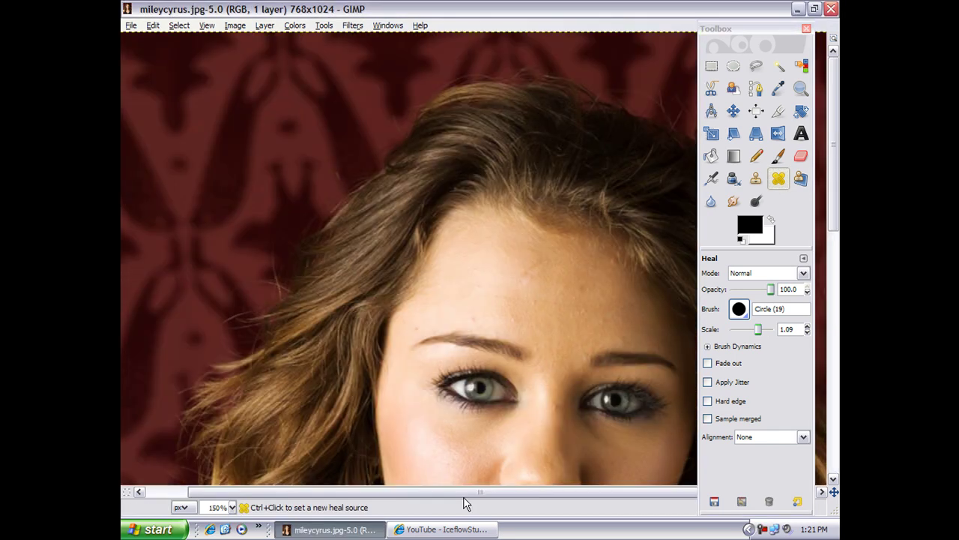
pyautogui.hscroll(1, 458, 492)
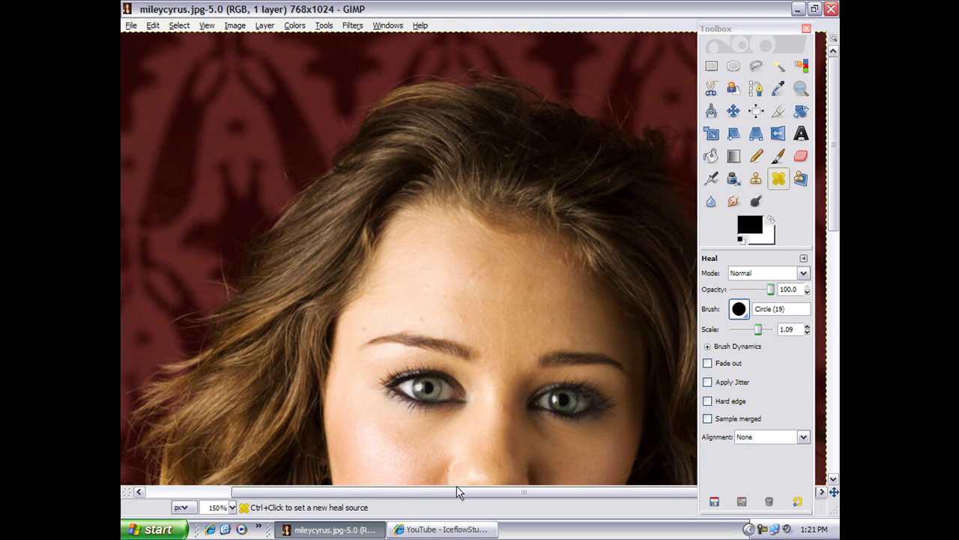
pyautogui.click(231, 507)
pyautogui.click(222, 377)
pyautogui.scroll(-3, 553, 392)
pyautogui.scroll(3, 552, 392)
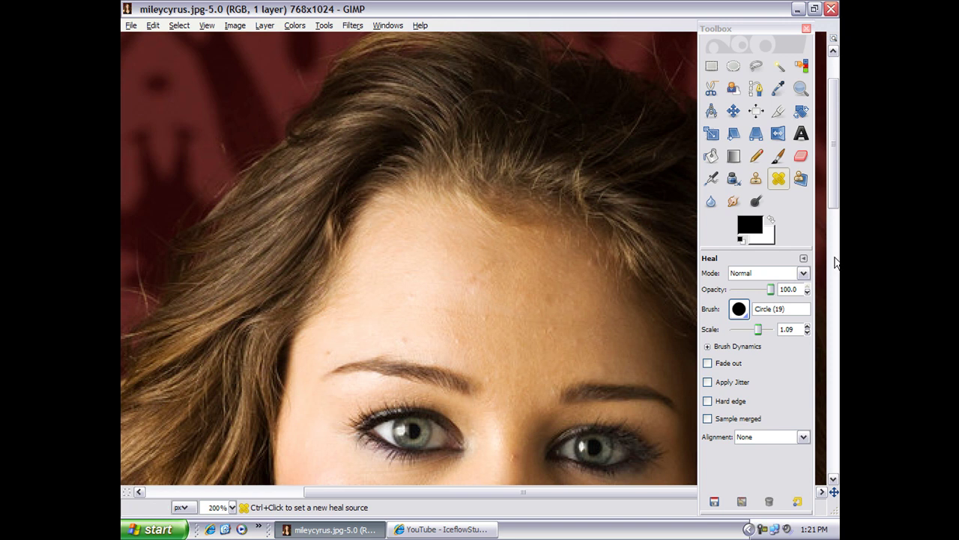
pyautogui.click(760, 332)
pyautogui.moveTo(760, 332); pyautogui.dragTo(754, 331)
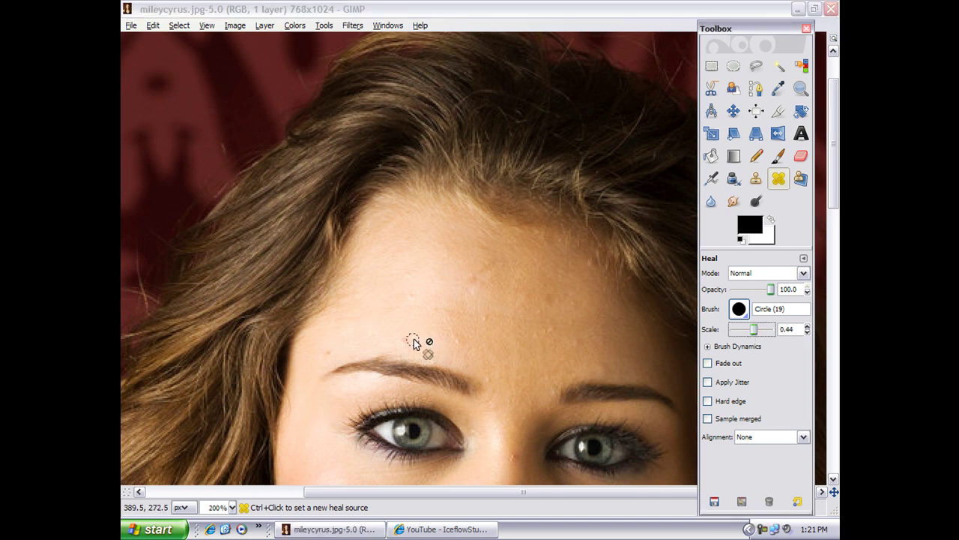
pyautogui.click(755, 332)
pyautogui.press('ctrl')
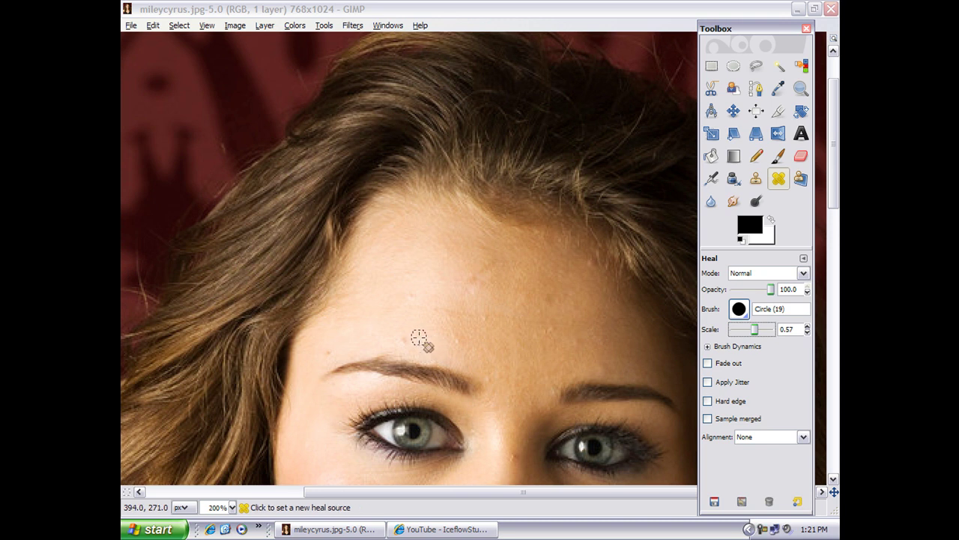
pyautogui.keyDown('ctrl'); pyautogui.click(418, 337); pyautogui.keyUp('ctrl')
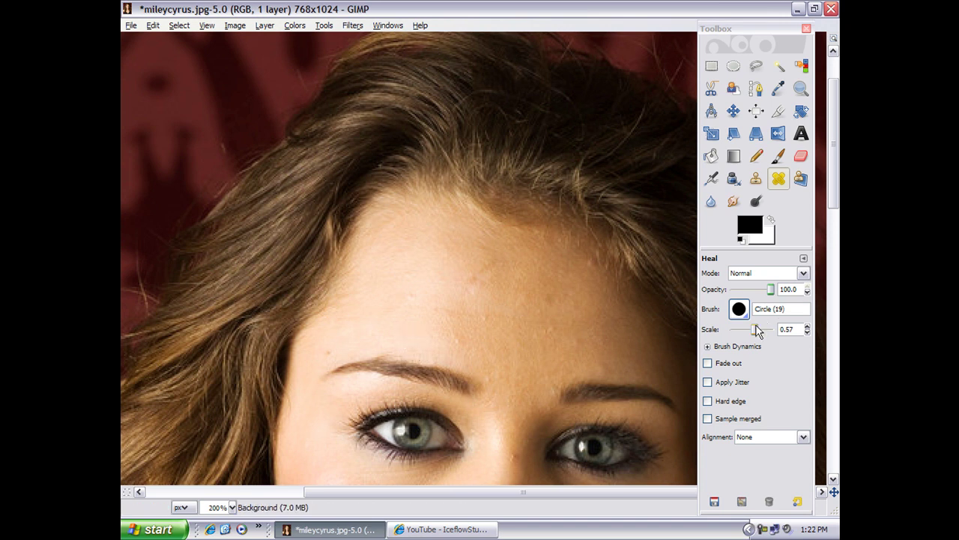
# Set the Heal brush scale to 0.96 and heal the spots mid-forehead, on the bright side of the forehead and beside the eyebrow's outer end
pyautogui.moveTo(753, 330); pyautogui.dragTo(756, 330)
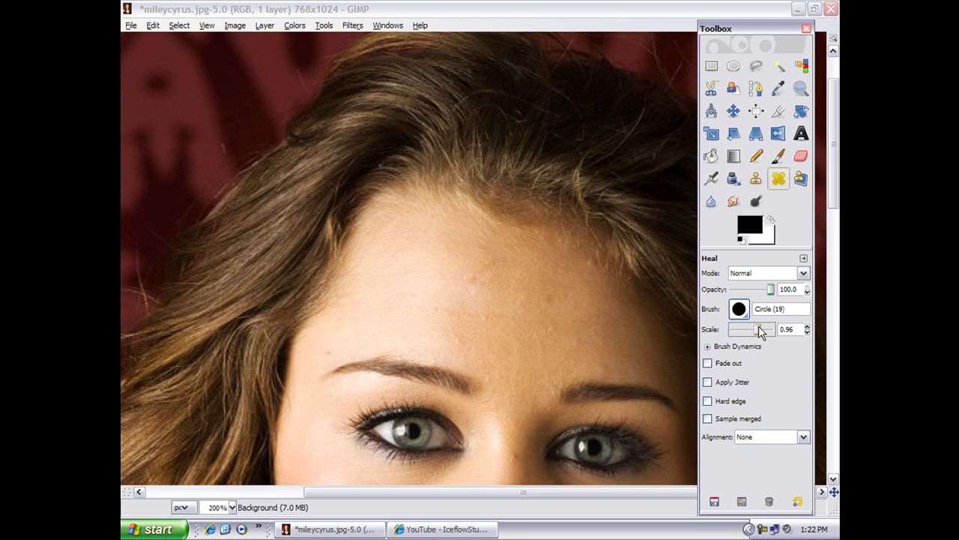
pyautogui.keyDown('ctrl'); pyautogui.click(479, 300); pyautogui.keyUp('ctrl')
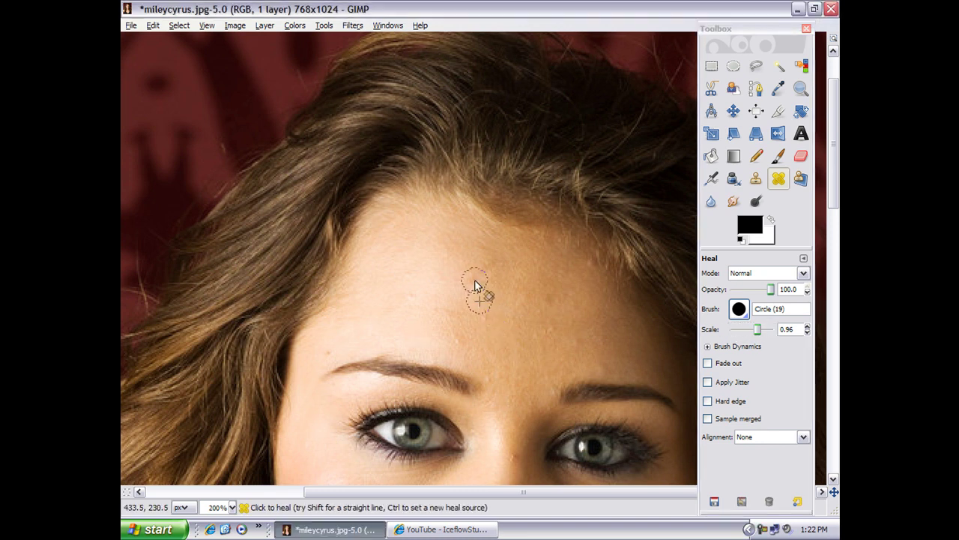
pyautogui.keyDown('ctrl'); pyautogui.click(411, 317); pyautogui.keyUp('ctrl')
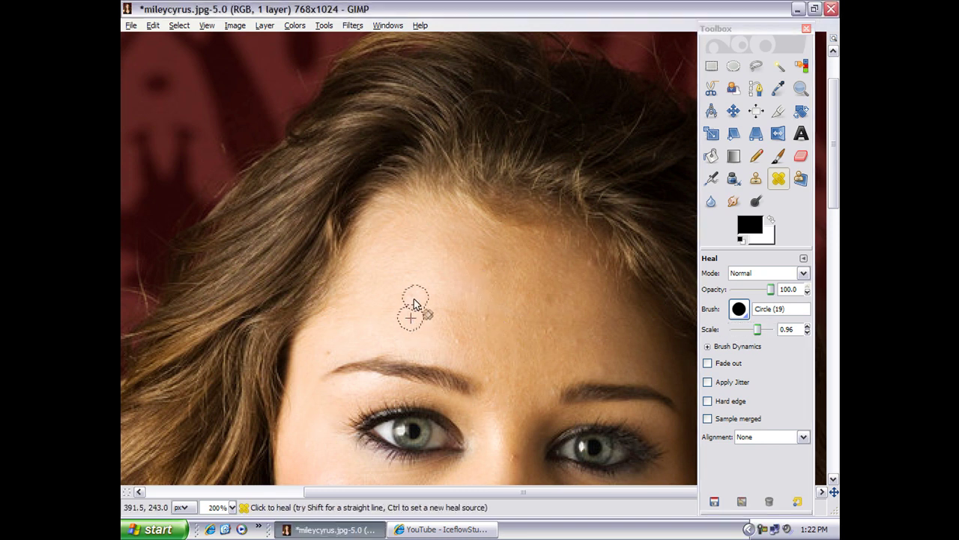
pyautogui.keyDown('ctrl'); pyautogui.click(313, 360); pyautogui.keyUp('ctrl')
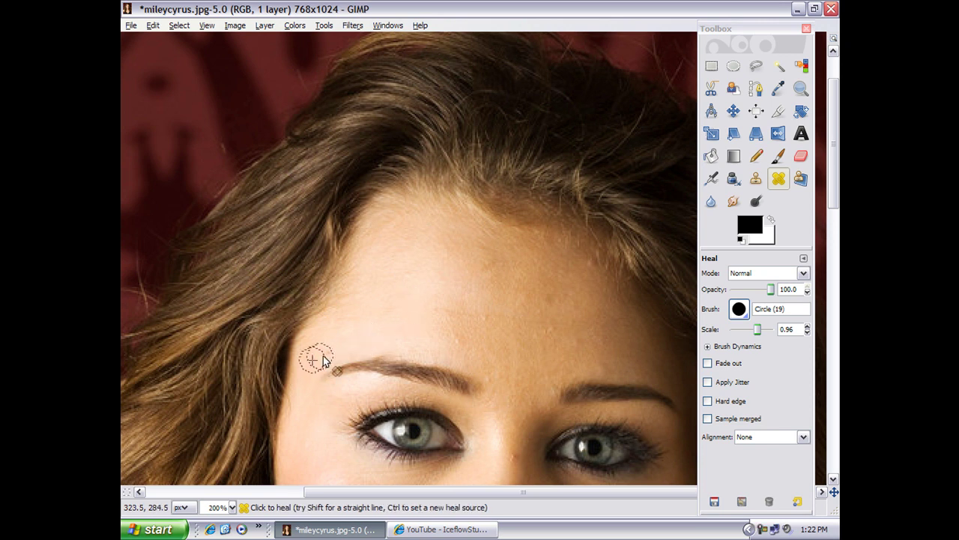
# Heal the remaining forehead blemishes on the shaded side and above the inner eyebrow, sampling clear skin beside each one
pyautogui.scroll(-2, 549, 138)
pyautogui.scroll(1, 554, 171)
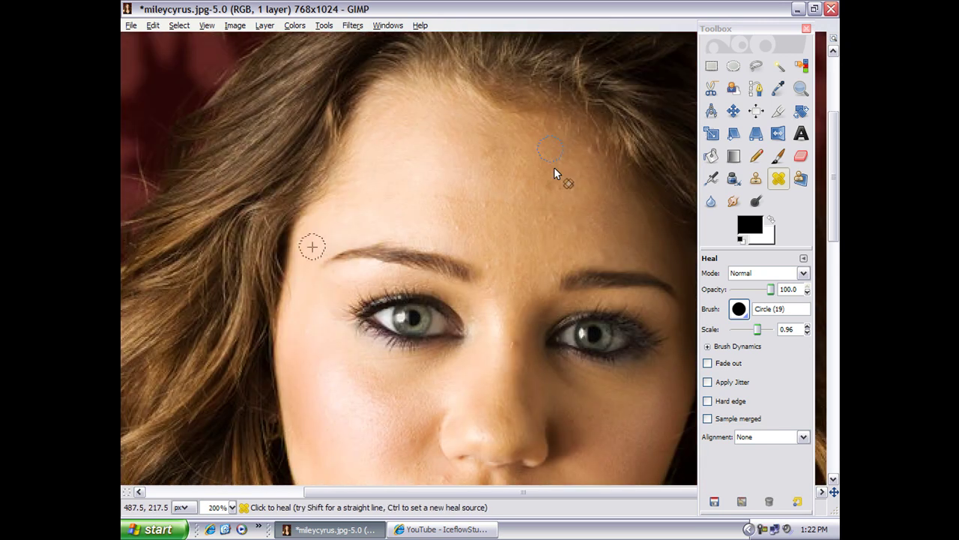
pyautogui.keyDown('ctrl'); pyautogui.click(551, 170); pyautogui.keyUp('ctrl')
pyautogui.keyDown('ctrl'); pyautogui.click(577, 217); pyautogui.keyUp('ctrl')
pyautogui.keyDown('ctrl'); pyautogui.click(443, 222); pyautogui.keyUp('ctrl')
# Heal the blemishes on the nose bridge, the shaded cheek and beside the upper lip, sampling clean skin near each
pyautogui.scroll(-3, 502, 274)
pyautogui.keyDown('ctrl'); pyautogui.click(510, 218); pyautogui.keyUp('ctrl')
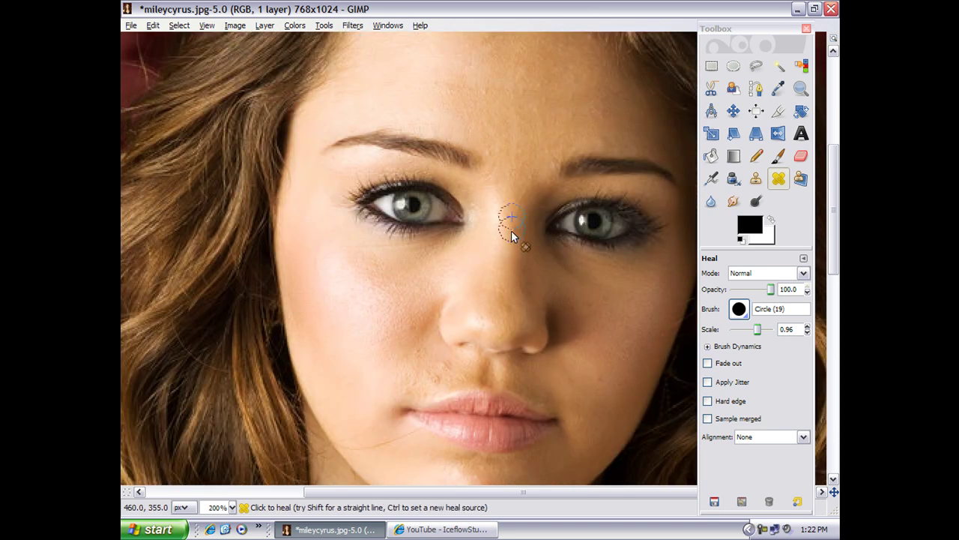
pyautogui.scroll(-3, 525, 268)
pyautogui.keyDown('ctrl'); pyautogui.click(600, 244); pyautogui.keyUp('ctrl')
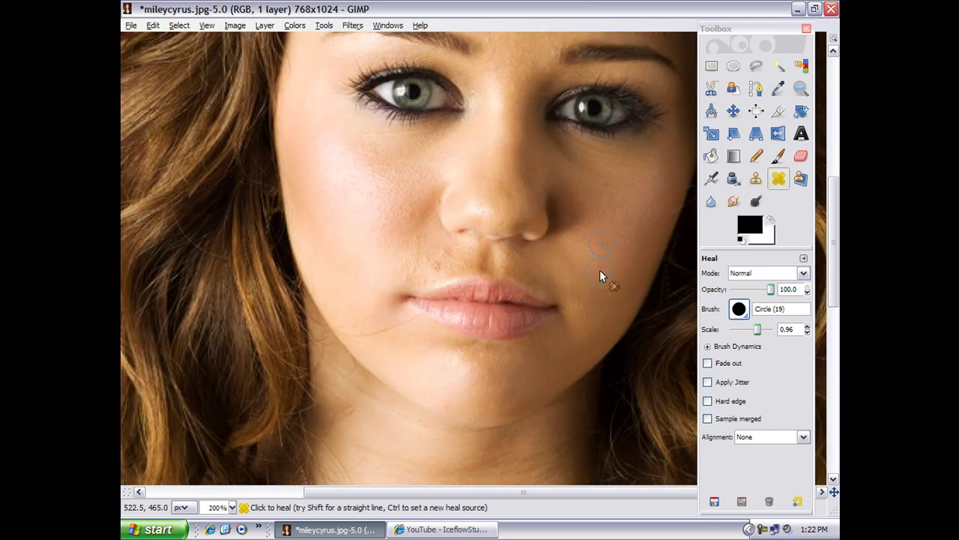
pyautogui.keyDown('ctrl'); pyautogui.click(426, 244); pyautogui.keyUp('ctrl')
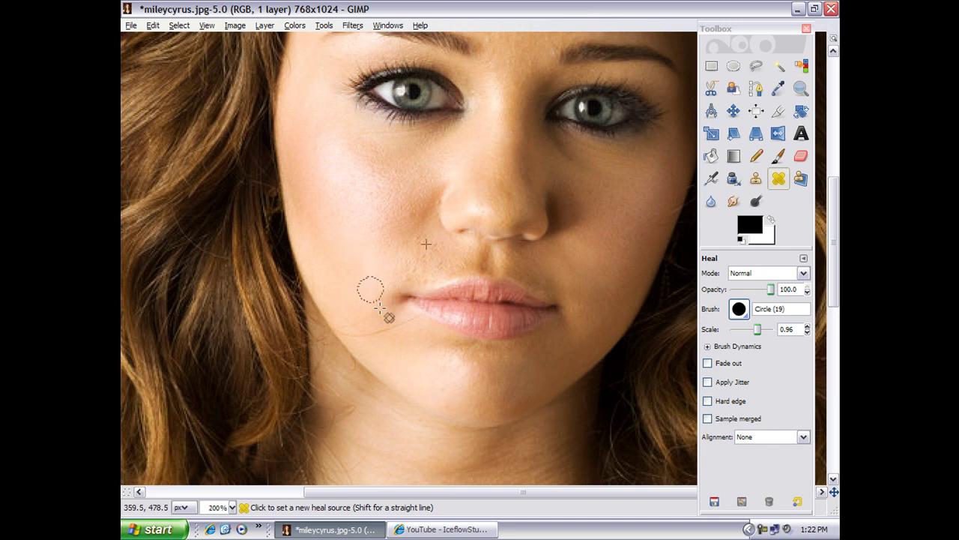
# Heal the blemishes on the chest around the necklace, sampling nearby clear skin for each spot
pyautogui.scroll(-6, 429, 328)
pyautogui.scroll(-4, 428, 328)
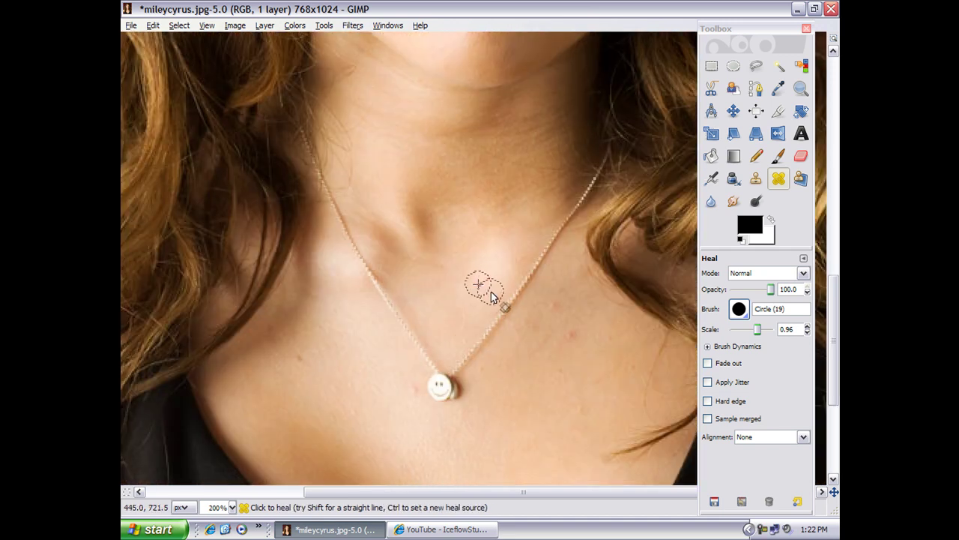
pyautogui.keyDown('ctrl'); pyautogui.click(554, 292); pyautogui.keyUp('ctrl')
pyautogui.keyDown('ctrl'); pyautogui.click(583, 316); pyautogui.keyUp('ctrl')
pyautogui.keyDown('ctrl'); pyautogui.click(302, 344); pyautogui.keyUp('ctrl')
pyautogui.keyDown('ctrl'); pyautogui.click(401, 371); pyautogui.keyUp('ctrl')
# Activate the Blur/Sharpen tool with convolve type Blur, brush scale 0.34 and rate 50.7
pyautogui.scroll(10, 472, 394)
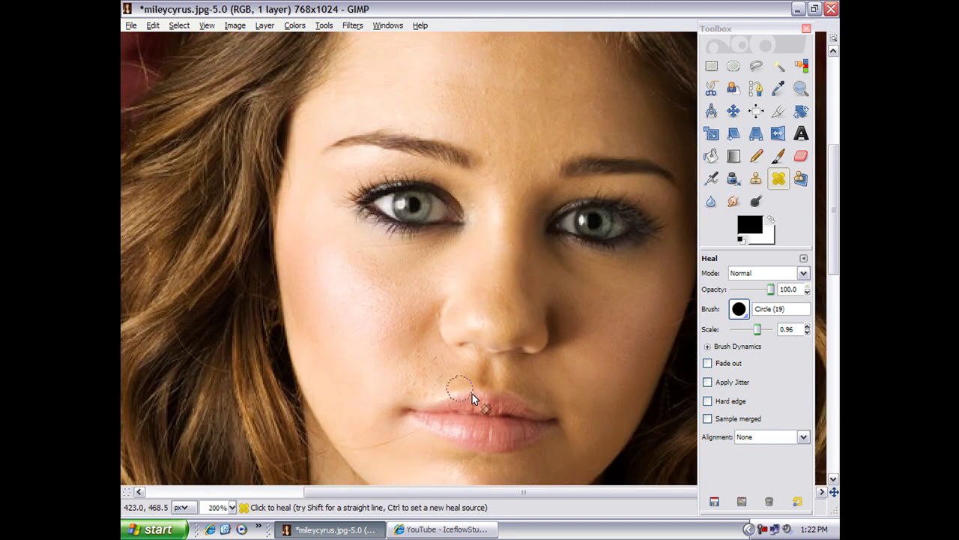
pyautogui.scroll(3, 479, 413)
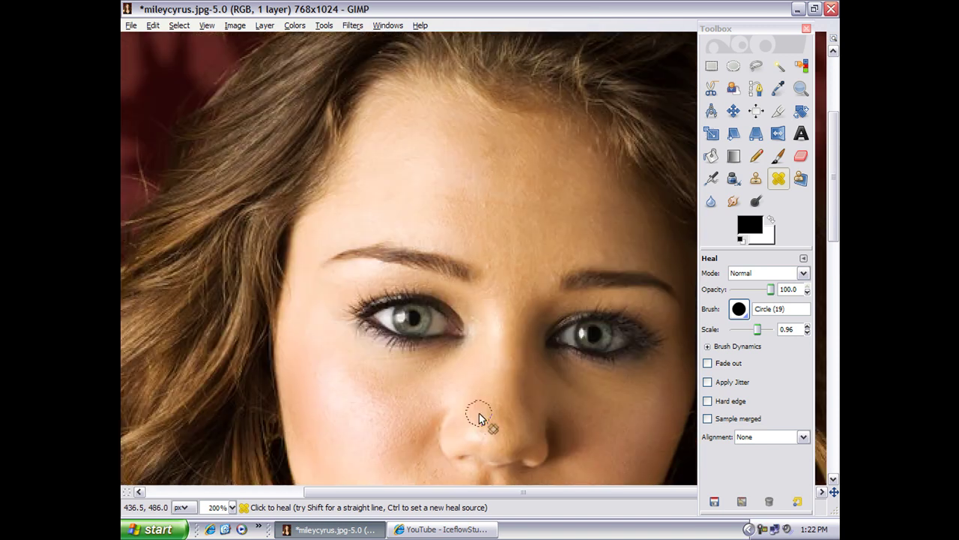
pyautogui.click(711, 201)
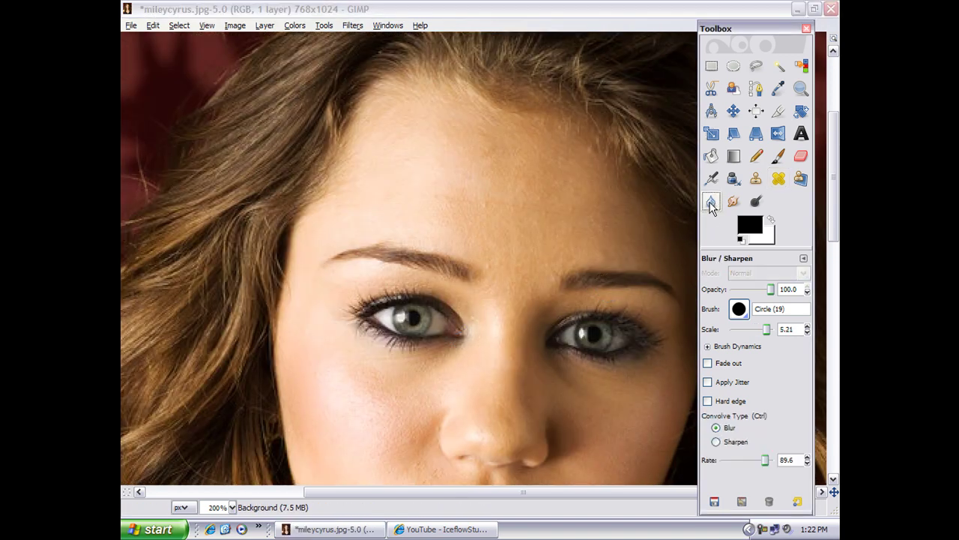
pyautogui.moveTo(766, 329); pyautogui.dragTo(752, 335)
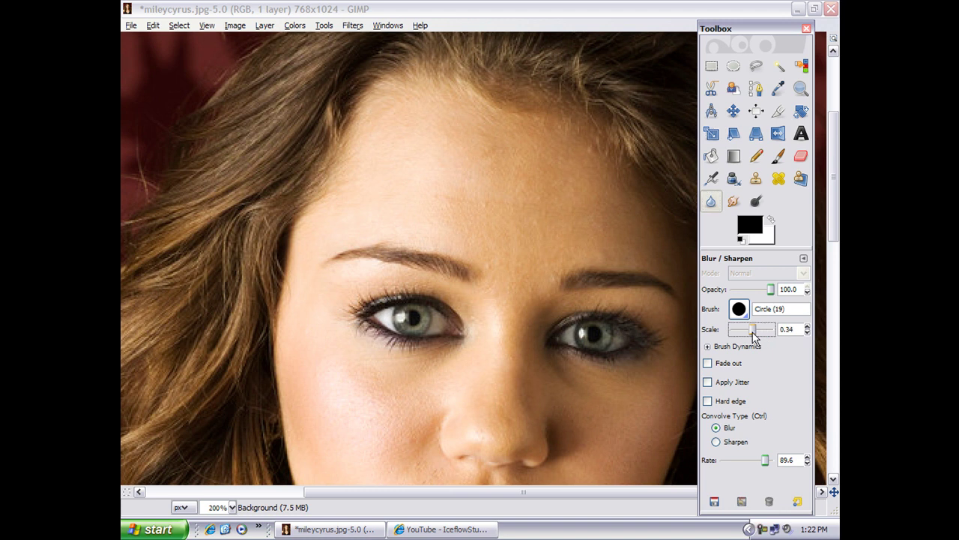
pyautogui.click(724, 430)
pyautogui.moveTo(766, 460); pyautogui.dragTo(747, 460)
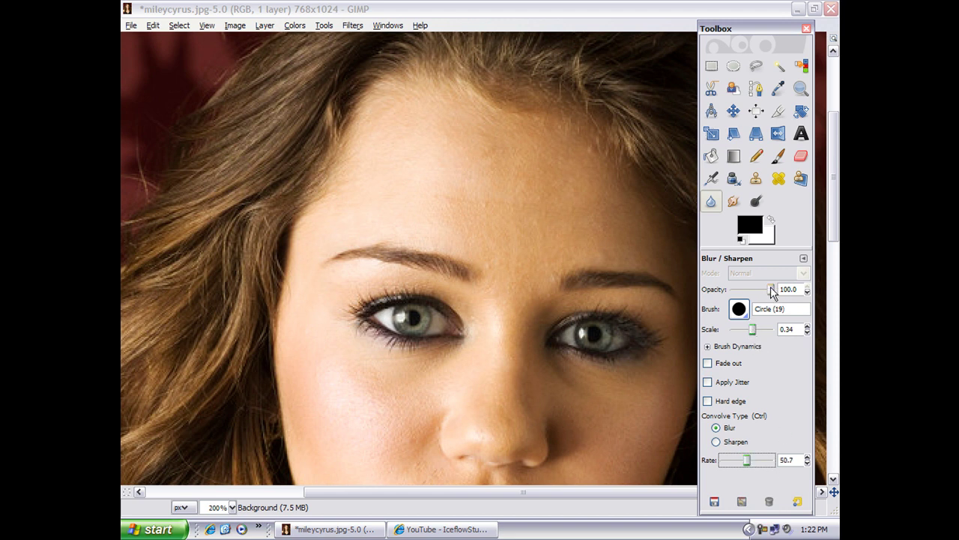
# Set the blur brush scale to 2.09 and smooth the skin of the forehead, cheeks, lower face and chest
pyautogui.moveTo(752, 330); pyautogui.dragTo(768, 330)
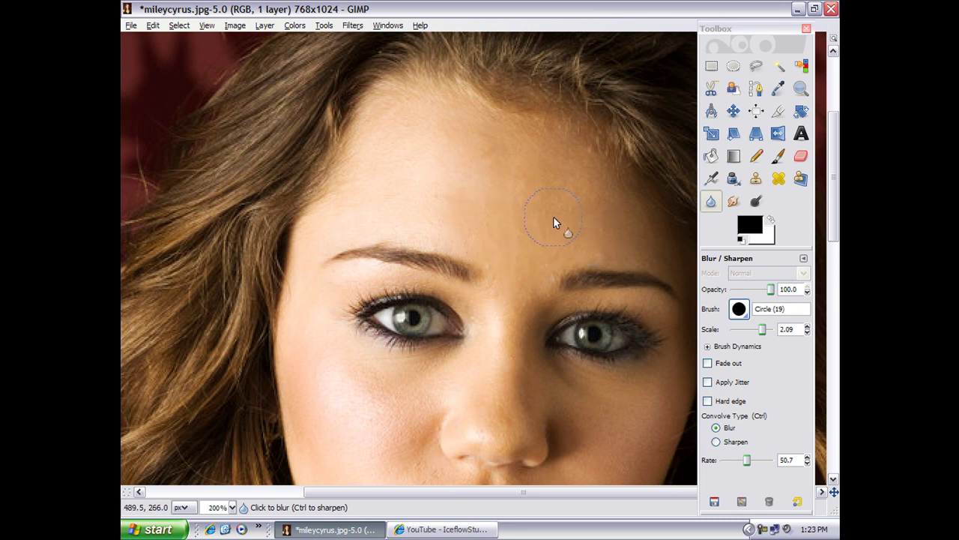
pyautogui.moveTo(404, 213); pyautogui.dragTo(393, 212)
pyautogui.moveTo(299, 294); pyautogui.dragTo(353, 466)
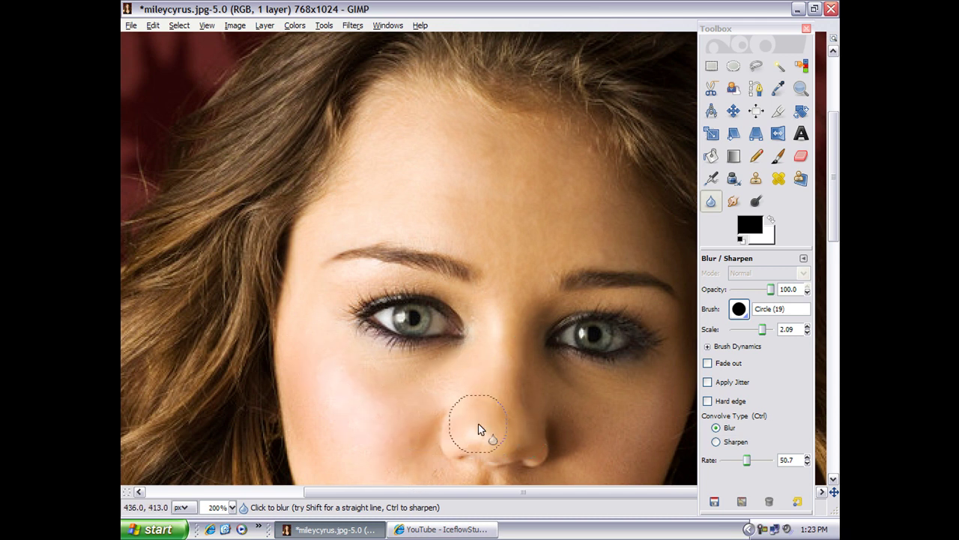
pyautogui.scroll(-5, 609, 464)
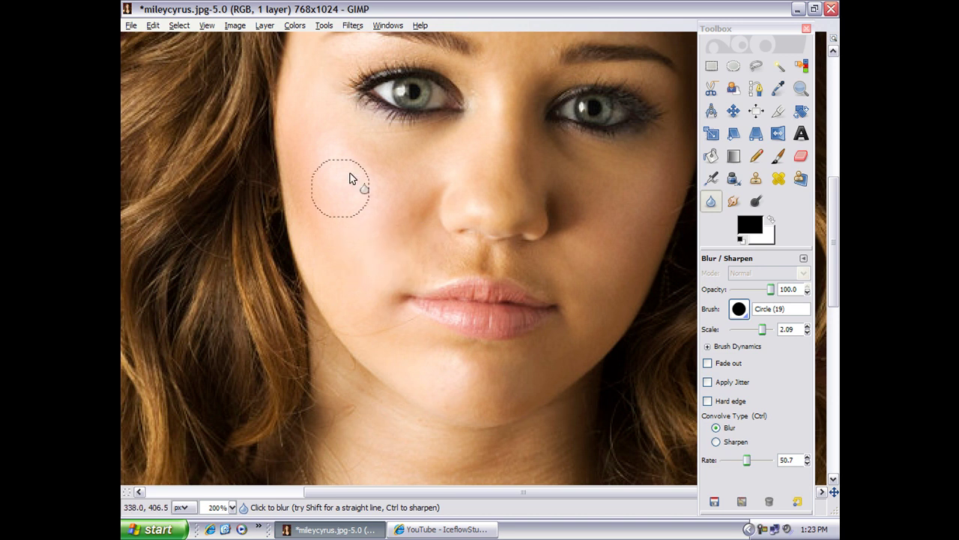
pyautogui.scroll(-5, 390, 210)
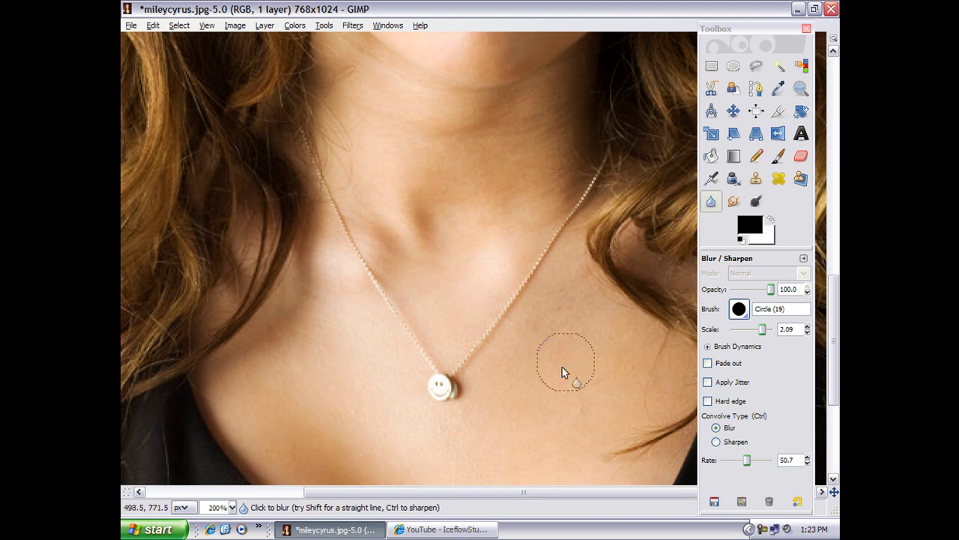
pyautogui.scroll(-5, 600, 390)
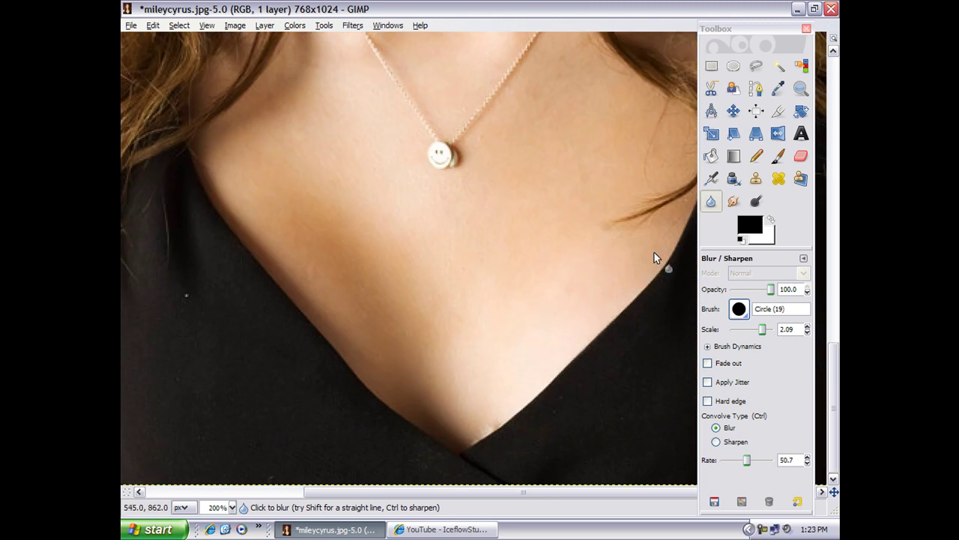
# Reduce the blur brush scale to 0.34 and soften the fine skin areas around the eyes
pyautogui.scroll(15, 535, 247)
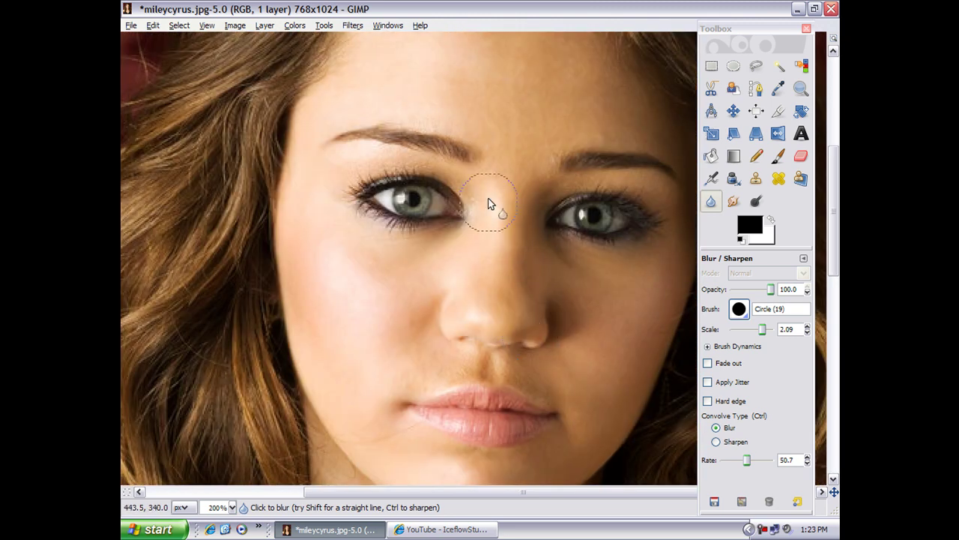
pyautogui.scroll(3, 502, 240)
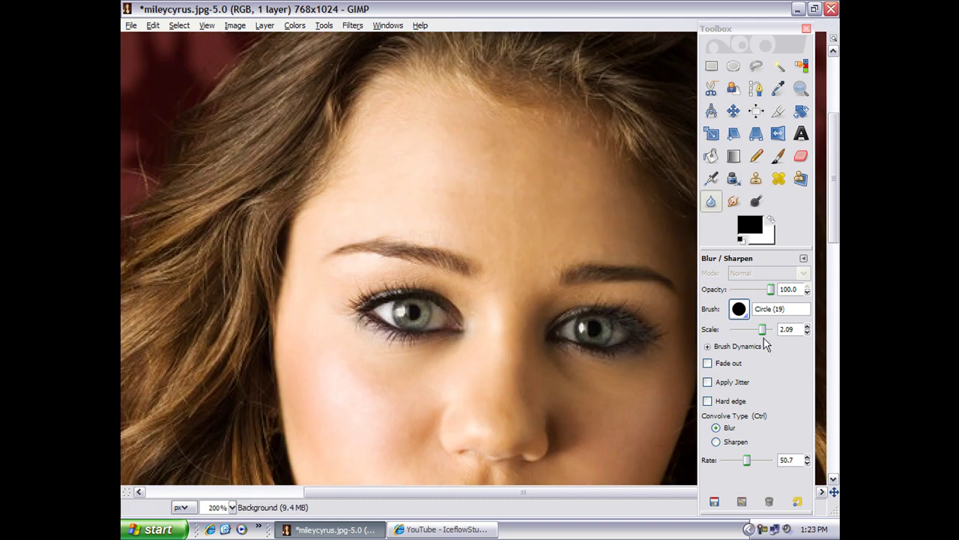
pyautogui.moveTo(763, 330); pyautogui.dragTo(757, 331)
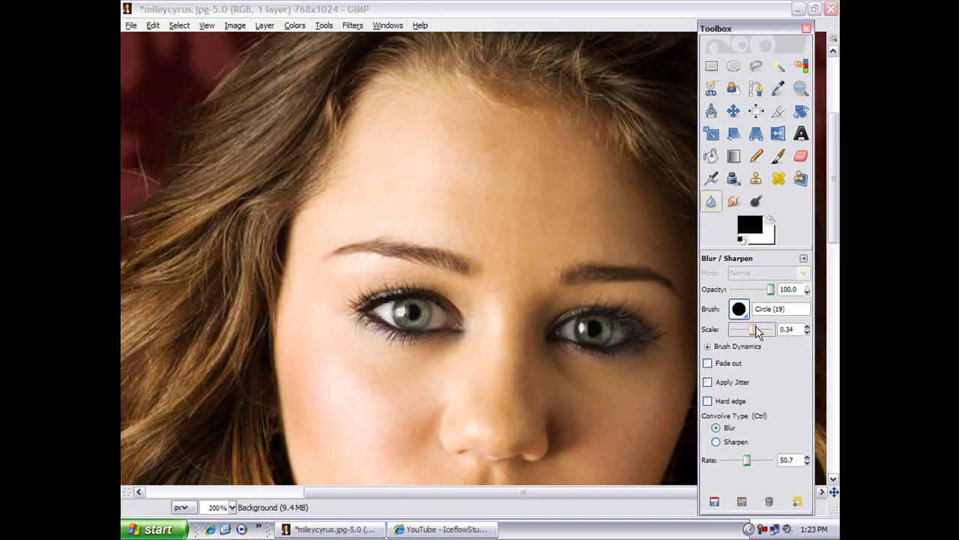
pyautogui.click(577, 305)
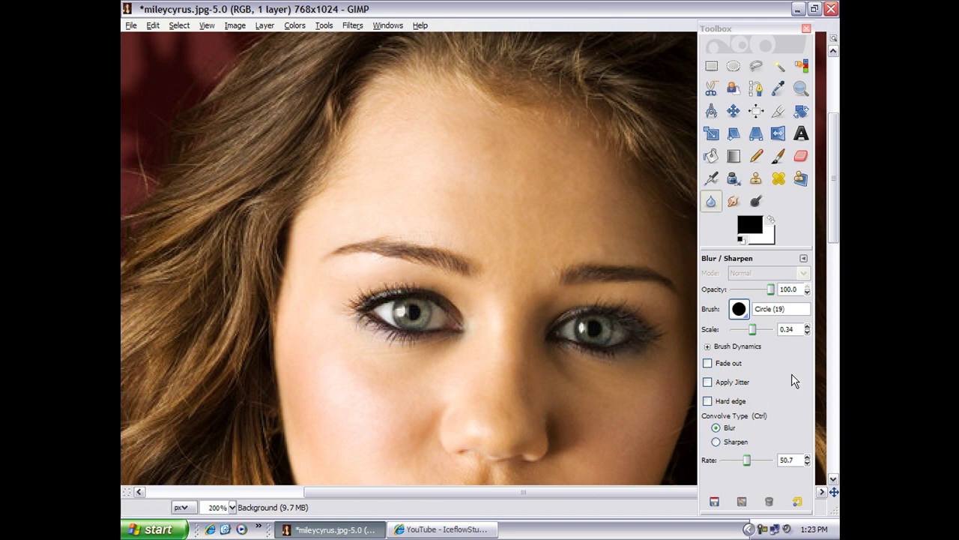
# Set the blur rate to 71.6 and the brush scale to 2.09, and smooth the forehead, cheeks and chin again
pyautogui.moveTo(753, 329); pyautogui.dragTo(753, 329)
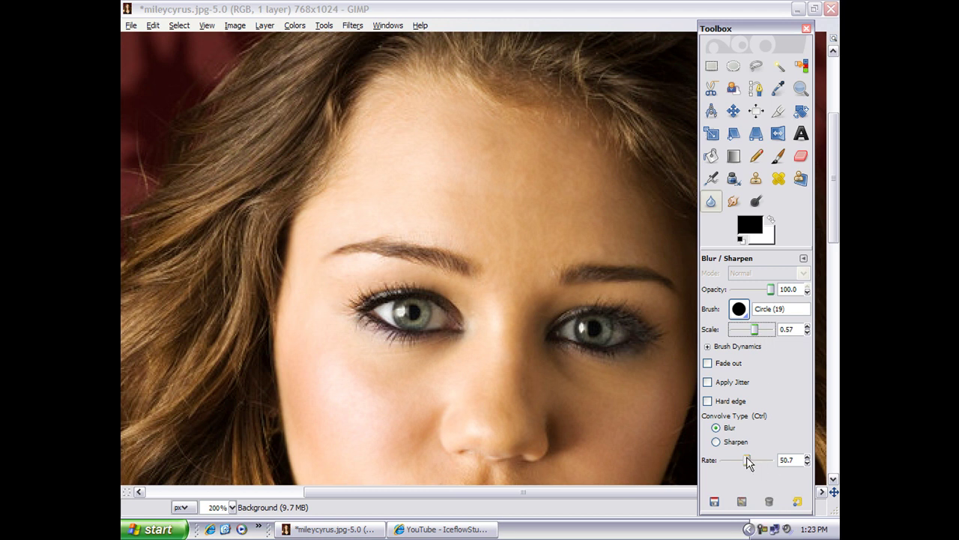
pyautogui.moveTo(748, 459); pyautogui.dragTo(757, 461)
pyautogui.moveTo(757, 333); pyautogui.dragTo(760, 332)
pyautogui.click(760, 331)
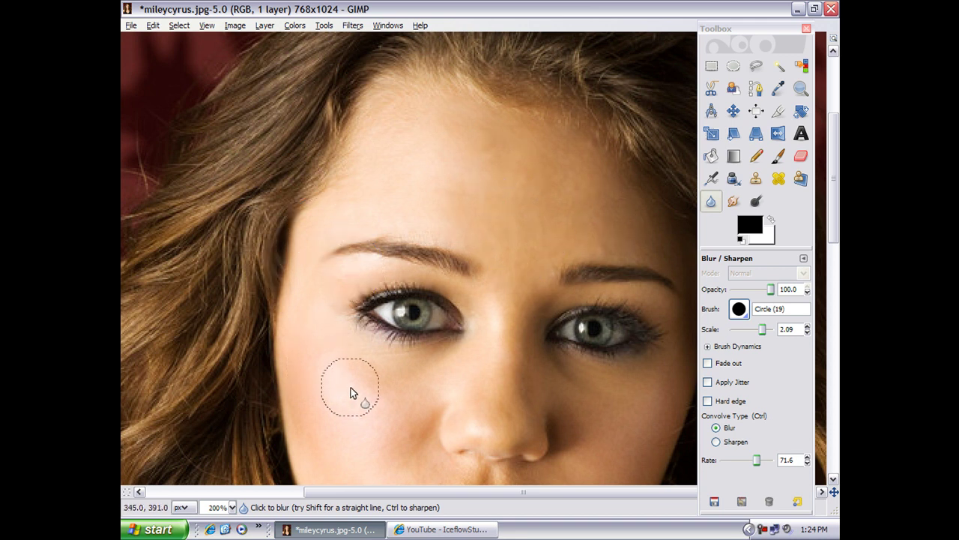
pyautogui.scroll(-5, 509, 401)
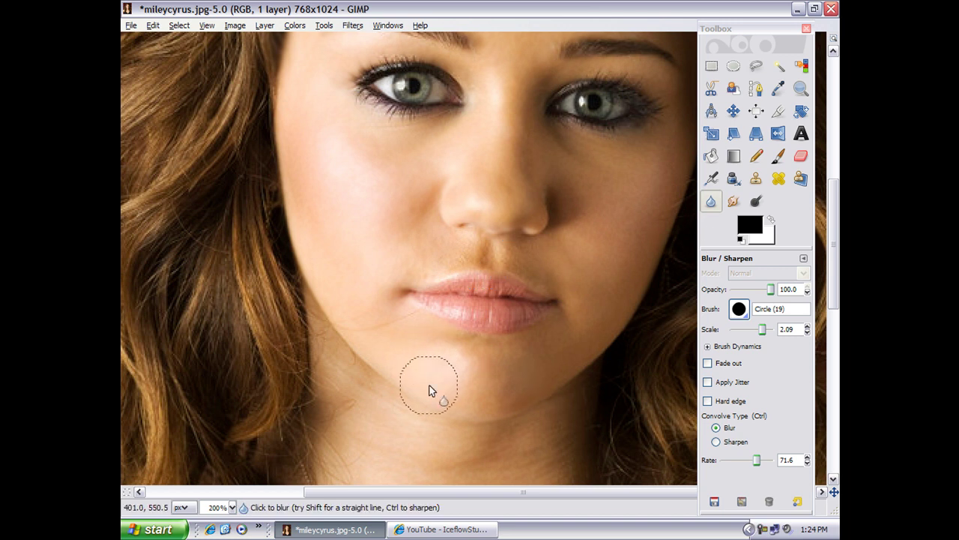
# Set the blur rate to 76.1 and the brush scale to 0.74, and soften the remaining skin around the mouth, cheeks and eyes
pyautogui.scroll(-8, 537, 404)
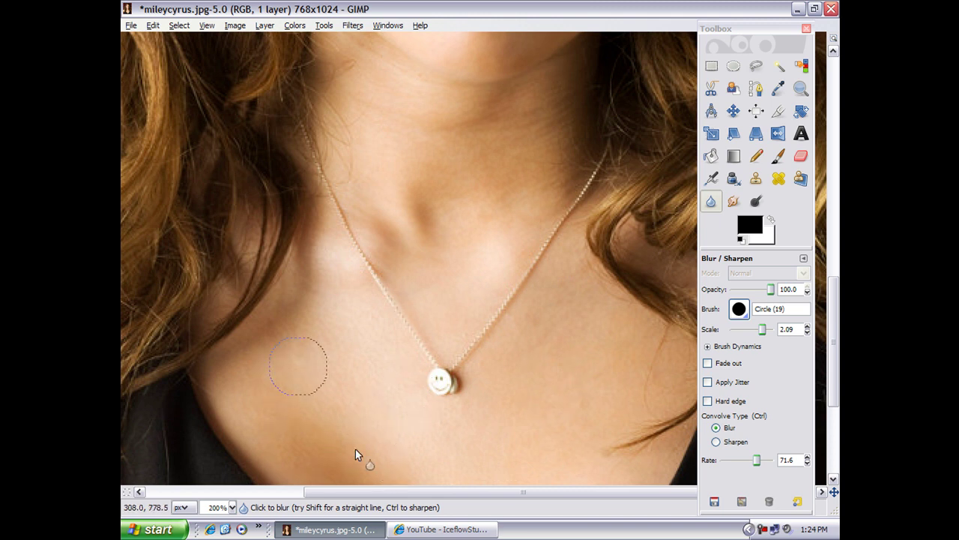
pyautogui.scroll(10, 526, 335)
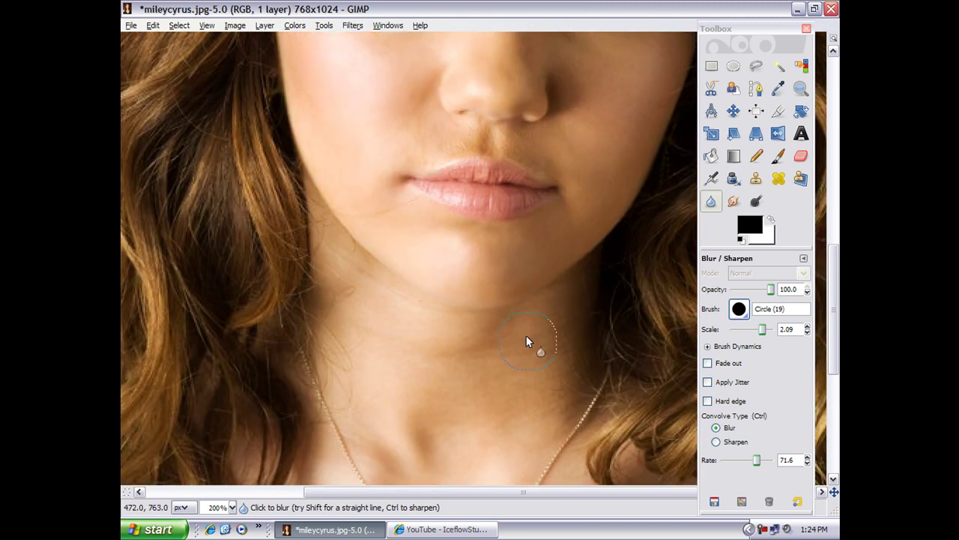
pyautogui.scroll(-3, 536, 315)
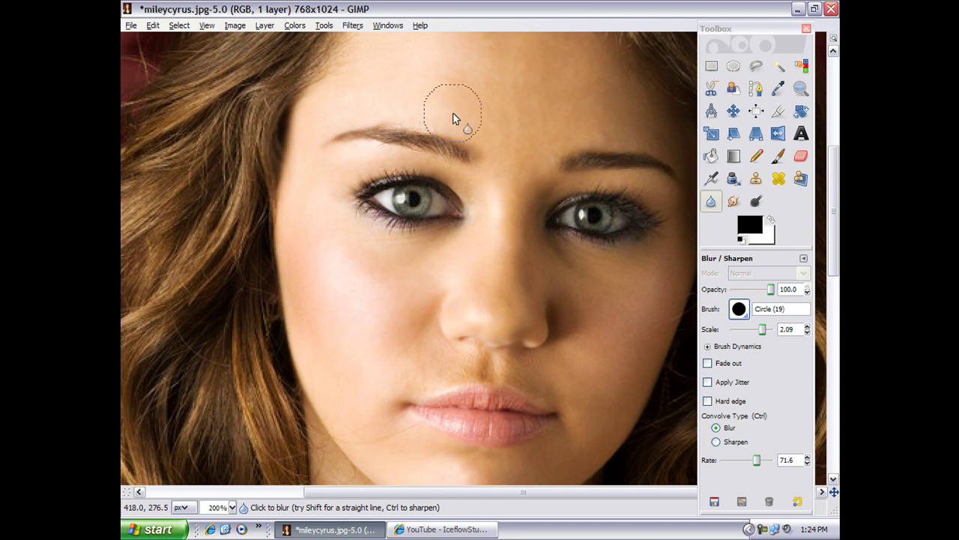
pyautogui.moveTo(754, 466); pyautogui.dragTo(760, 461)
pyautogui.press('ctrl')
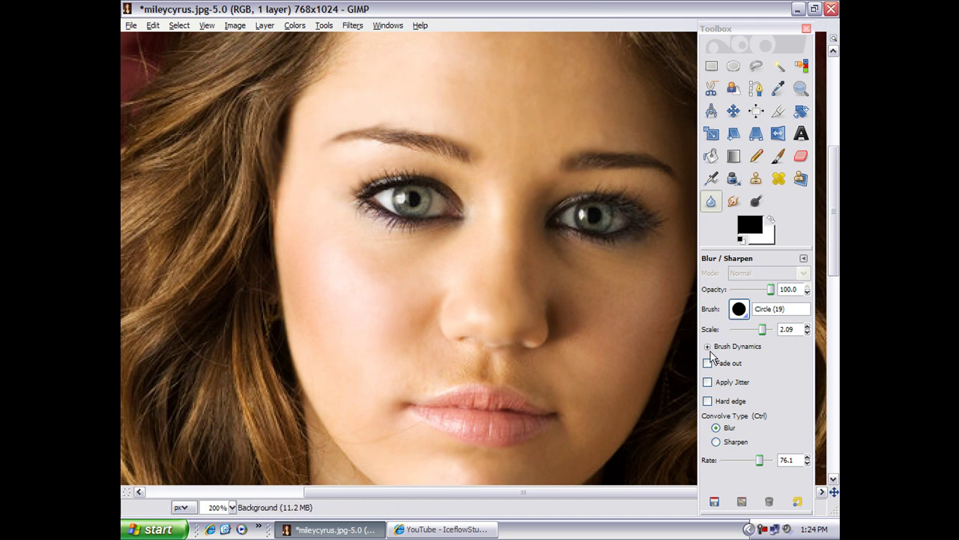
pyautogui.moveTo(762, 329); pyautogui.dragTo(755, 329)
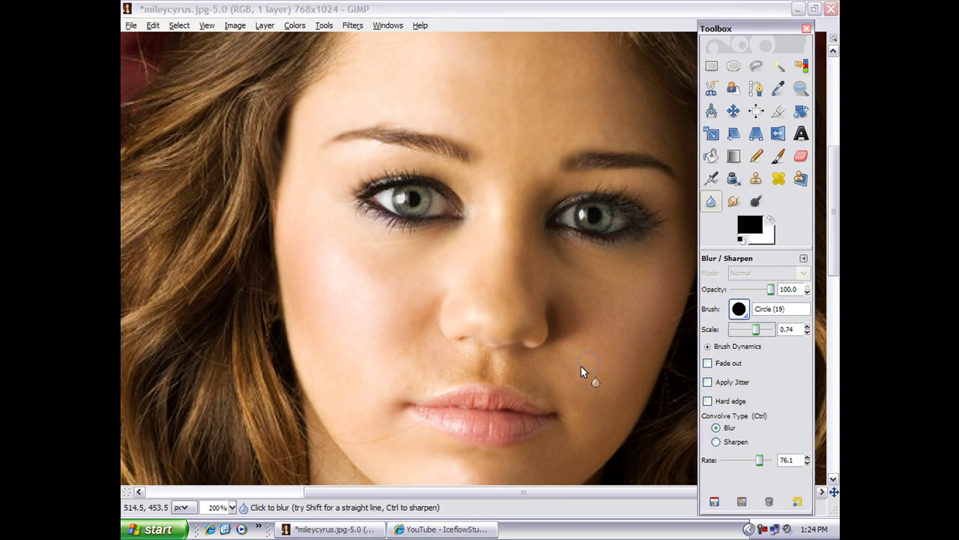
pyautogui.click(541, 396)
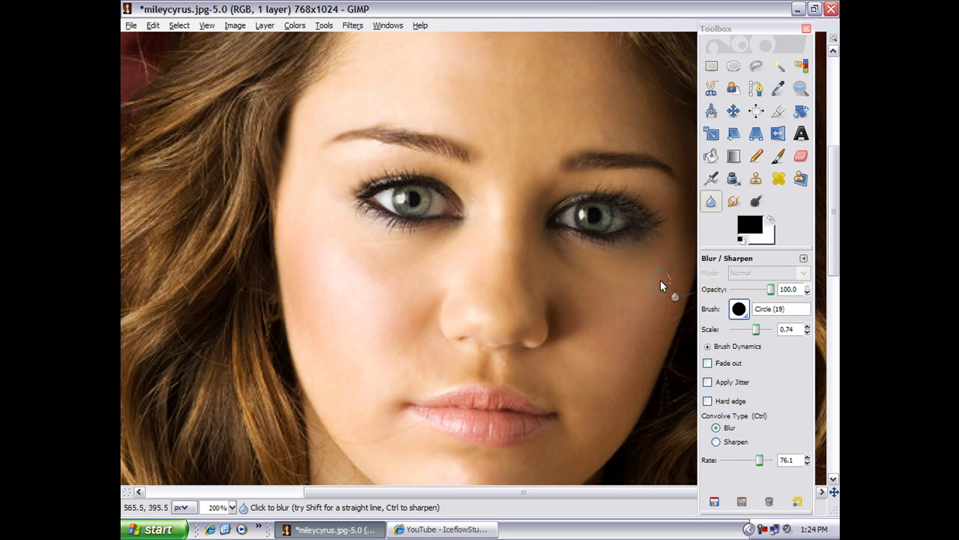
pyautogui.scroll(3, 663, 285)
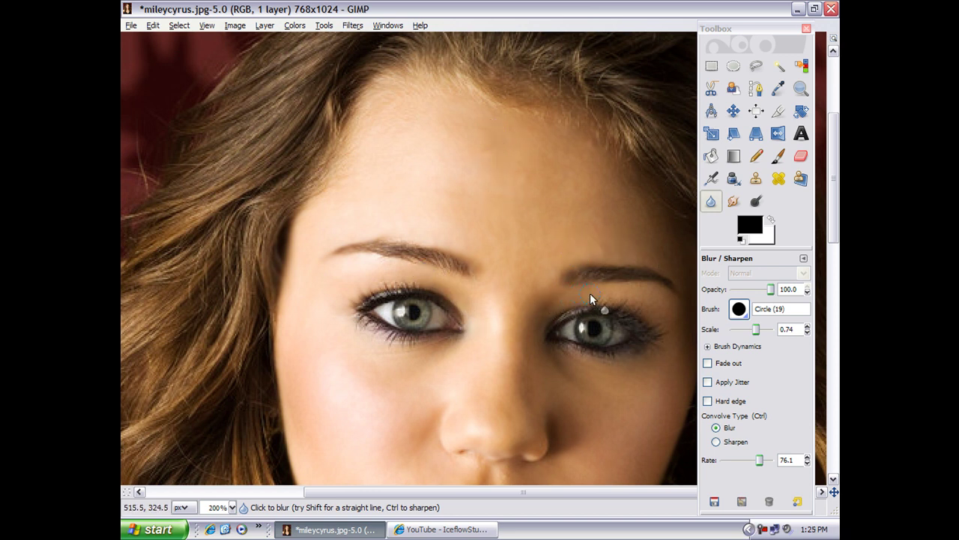
pyautogui.scroll(-3, 464, 383)
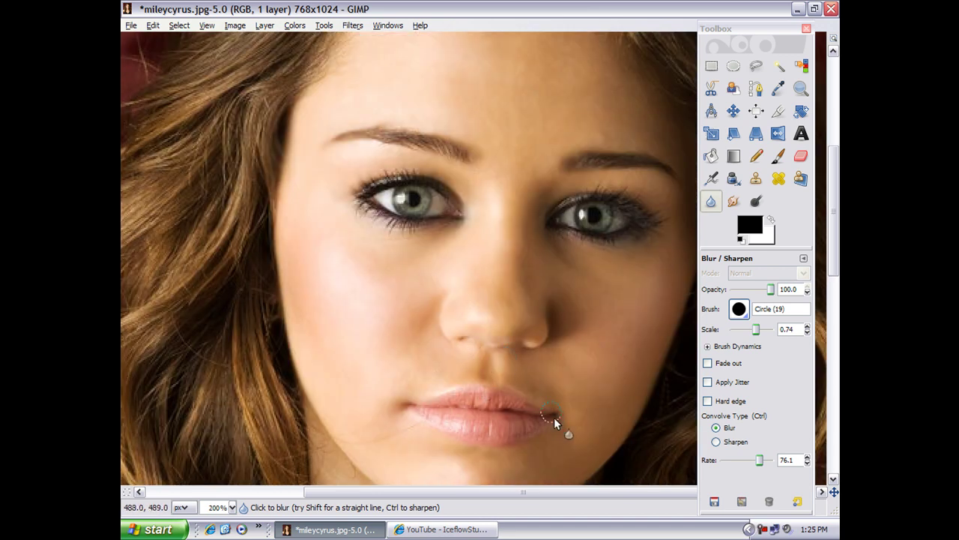
pyautogui.scroll(-6, 326, 427)
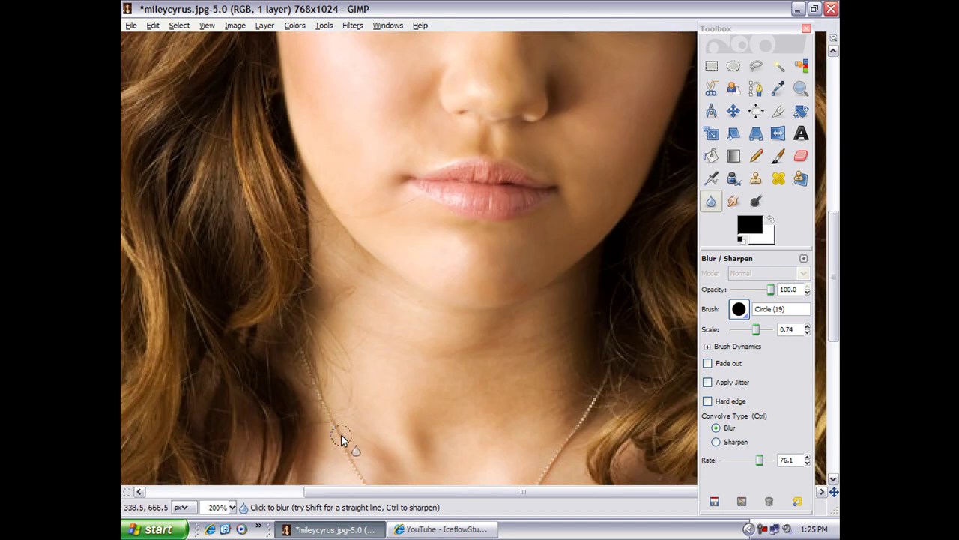
# View the portrait at 100% and examine the smoothed skin of the face, neck and chest
pyautogui.click(233, 507)
pyautogui.click(218, 410)
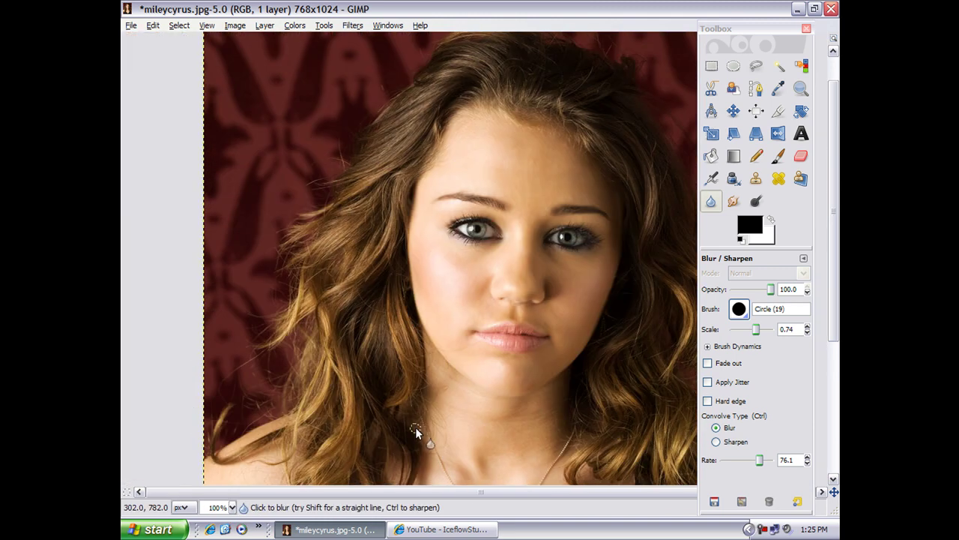
pyautogui.scroll(-2, 439, 483)
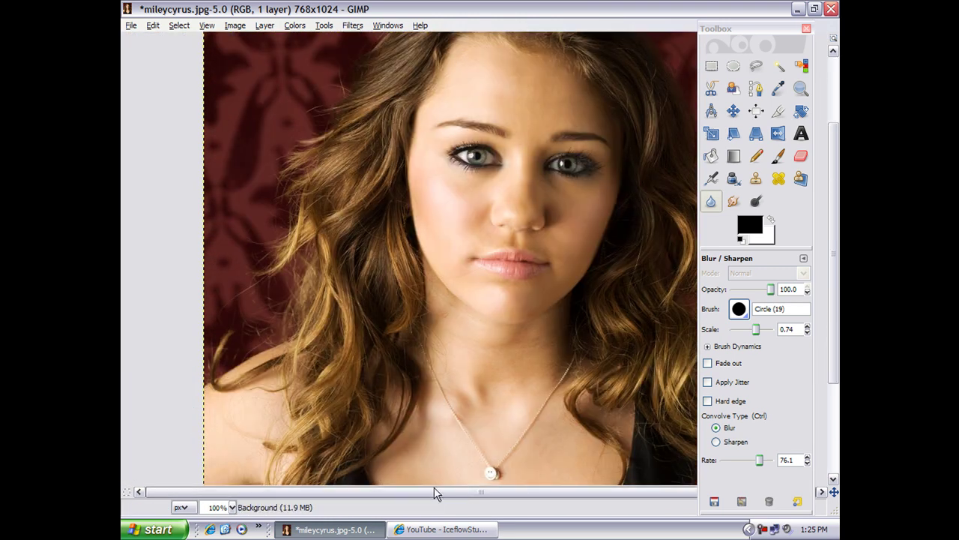
pyautogui.scroll(3, 485, 450)
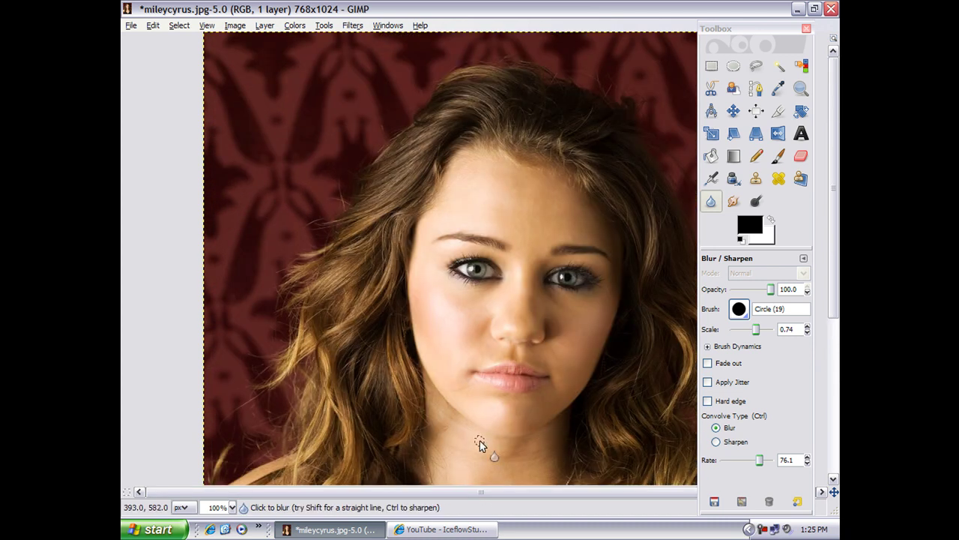
pyautogui.scroll(-3, 479, 440)
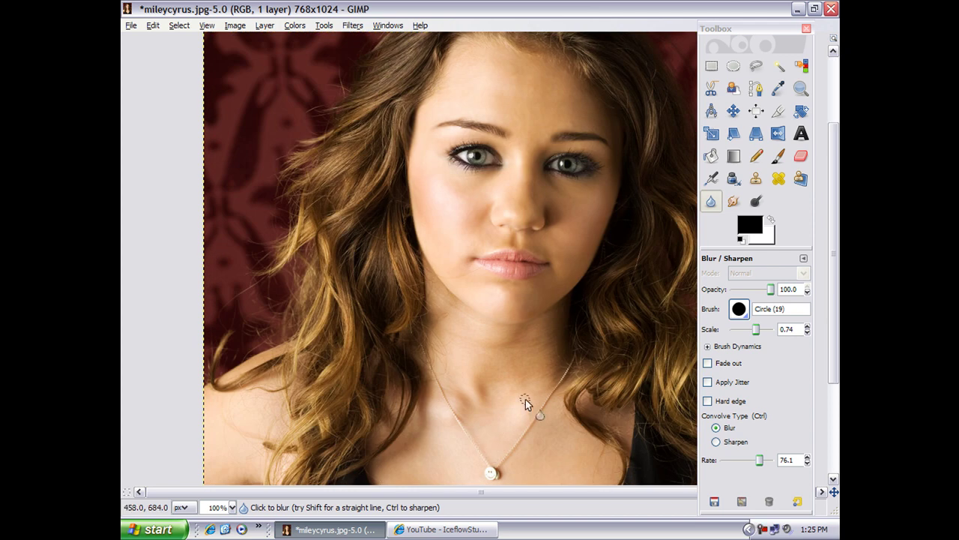